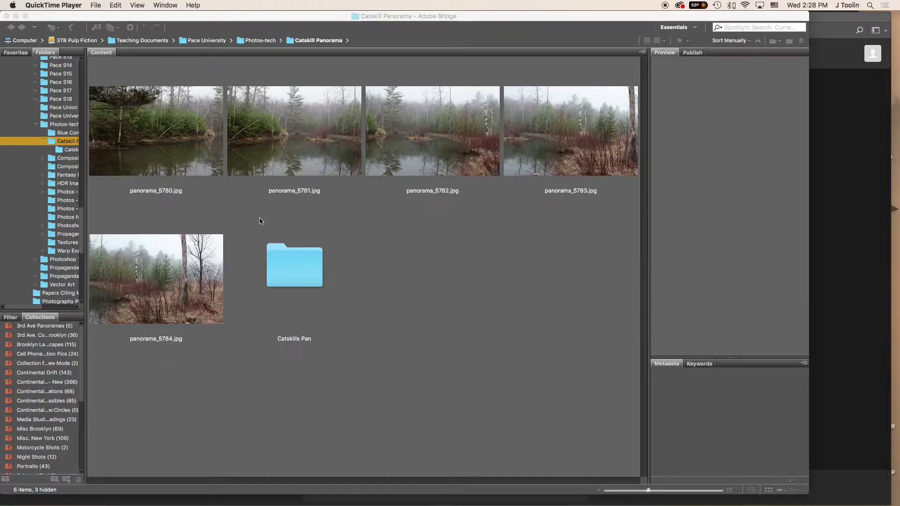
Photomerge panorama_5780.jpg through panorama_5783.jpg with Auto layout and blended images, and merge the four resulting layers into one.
{"action": "left_click", "coordinate": [208, 148]}
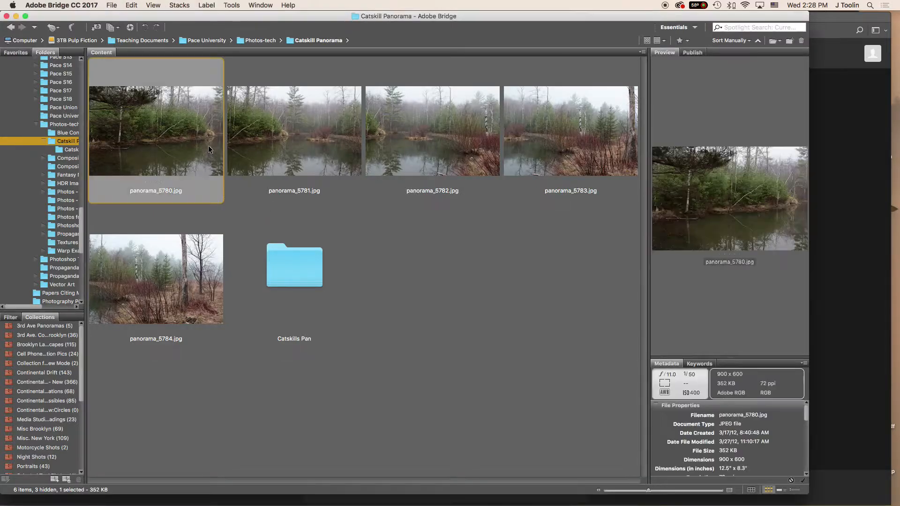
{"action": "left_click", "coordinate": [571, 130], "text": "shift"}
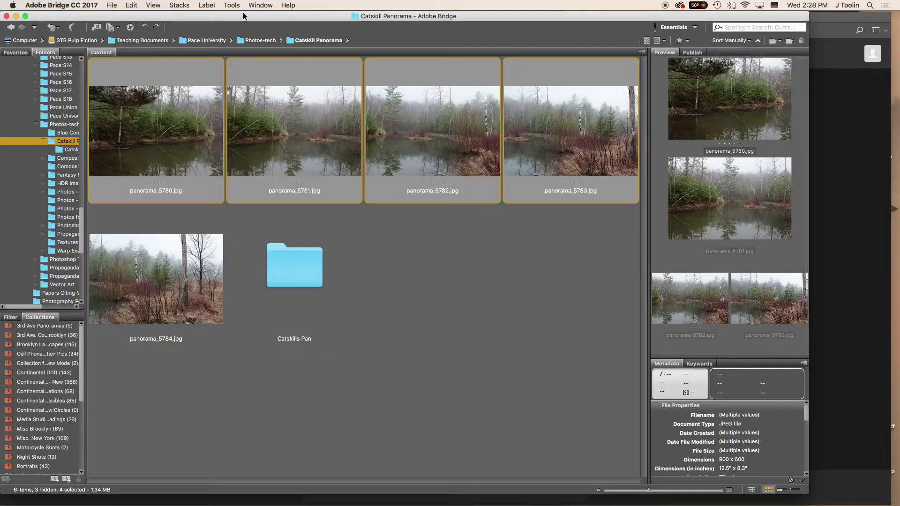
{"action": "left_click", "coordinate": [231, 5]}
{"action": "mouse_move", "coordinate": [255, 91]}
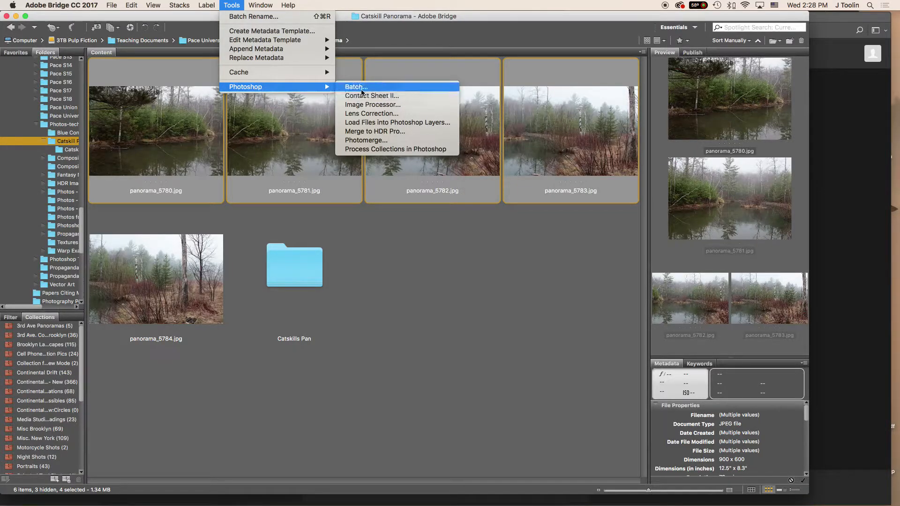
{"action": "left_click", "coordinate": [367, 145]}
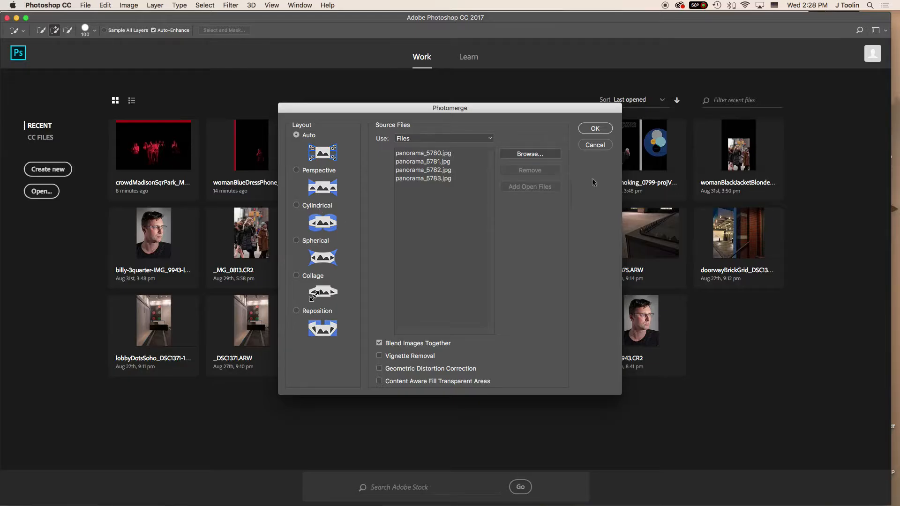
{"action": "left_click", "coordinate": [591, 127]}
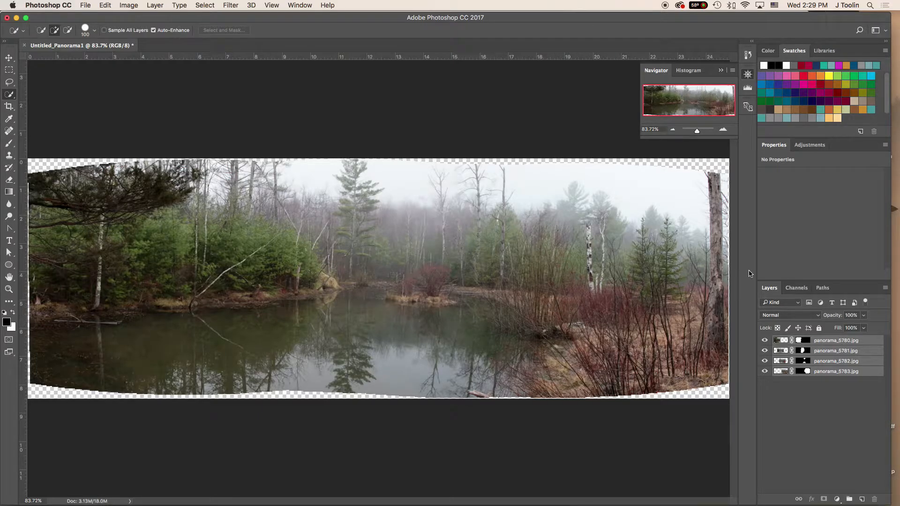
{"action": "left_click", "coordinate": [884, 288]}
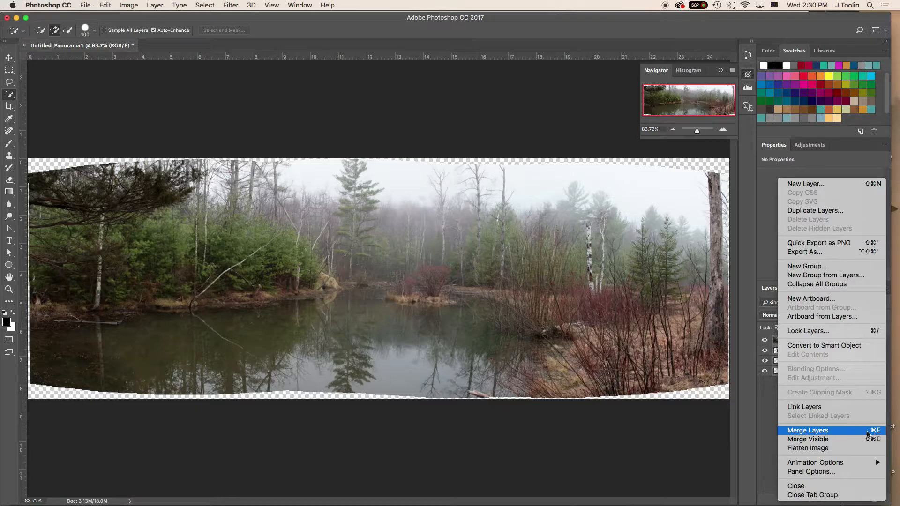
{"action": "left_click", "coordinate": [840, 432]}
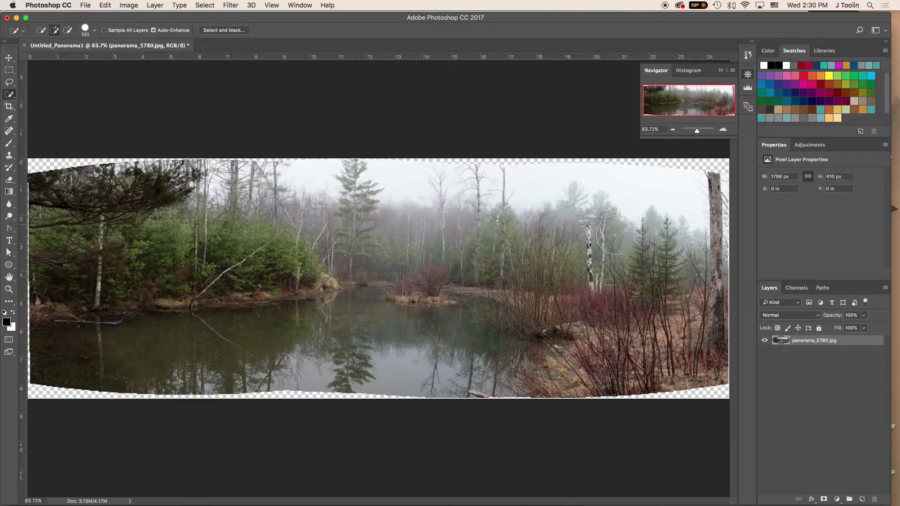
Try to warp the merged panorama by stretching its corners and edges outward past the transparent borders.
{"action": "left_click", "coordinate": [108, 7]}
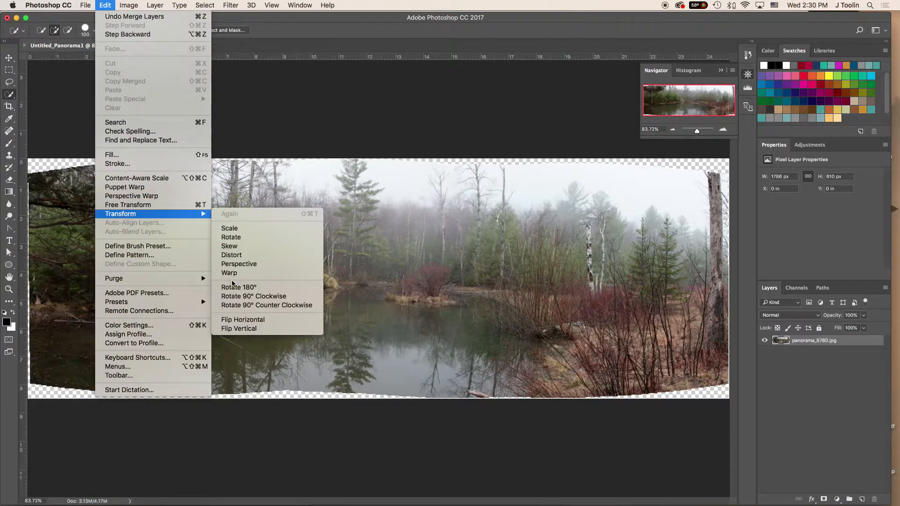
{"action": "left_click", "coordinate": [225, 273]}
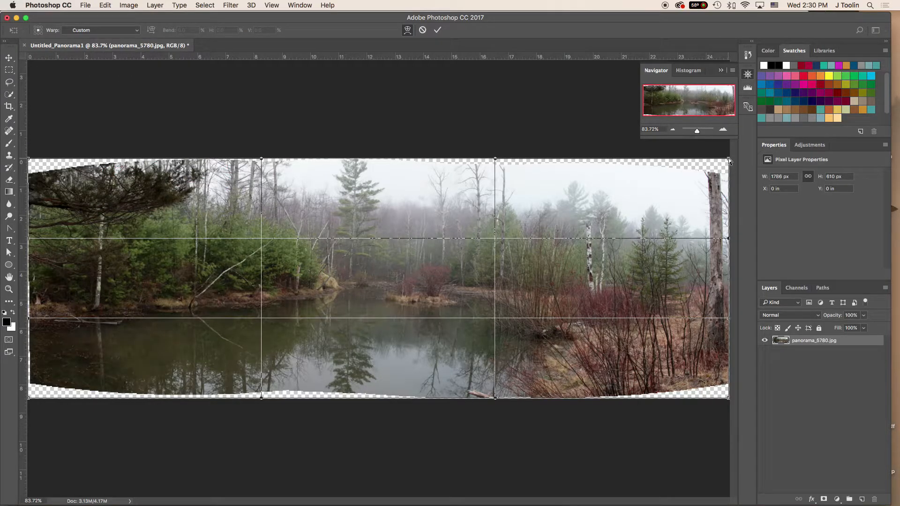
{"action": "left_click_drag", "start_coordinate": [729, 158], "coordinate": [733, 140]}
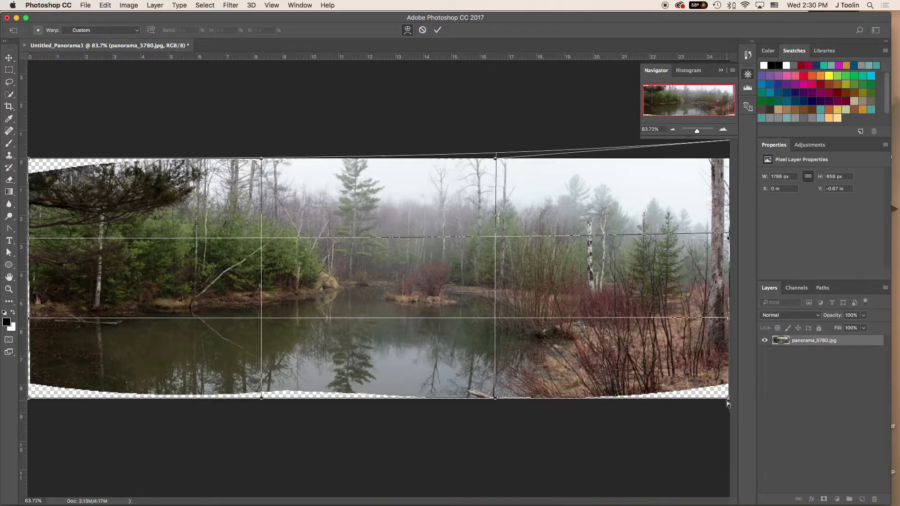
{"action": "left_click_drag", "start_coordinate": [729, 399], "coordinate": [729, 415]}
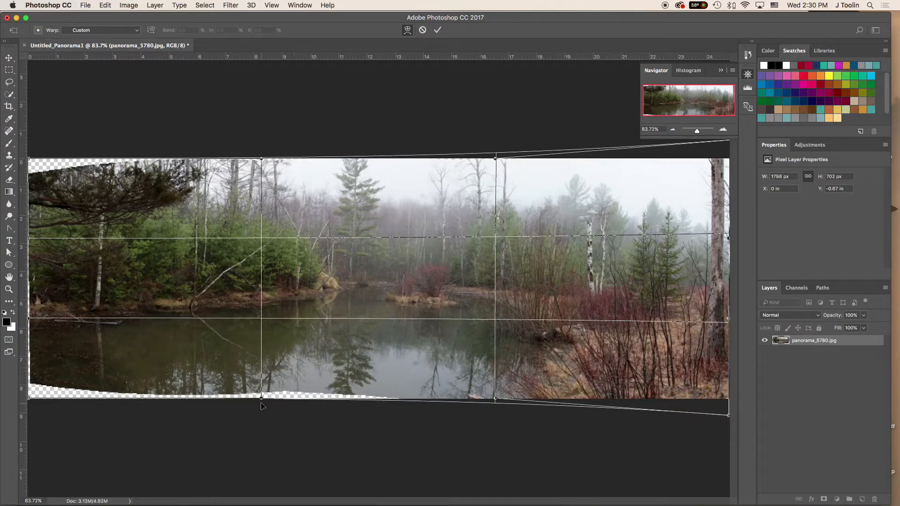
{"action": "left_click_drag", "start_coordinate": [261, 398], "coordinate": [258, 420]}
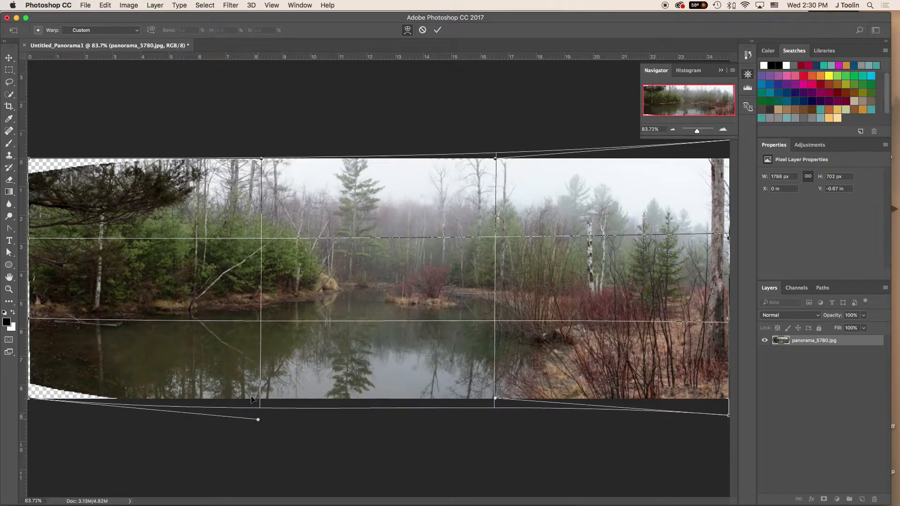
{"action": "left_click_drag", "start_coordinate": [262, 159], "coordinate": [262, 155]}
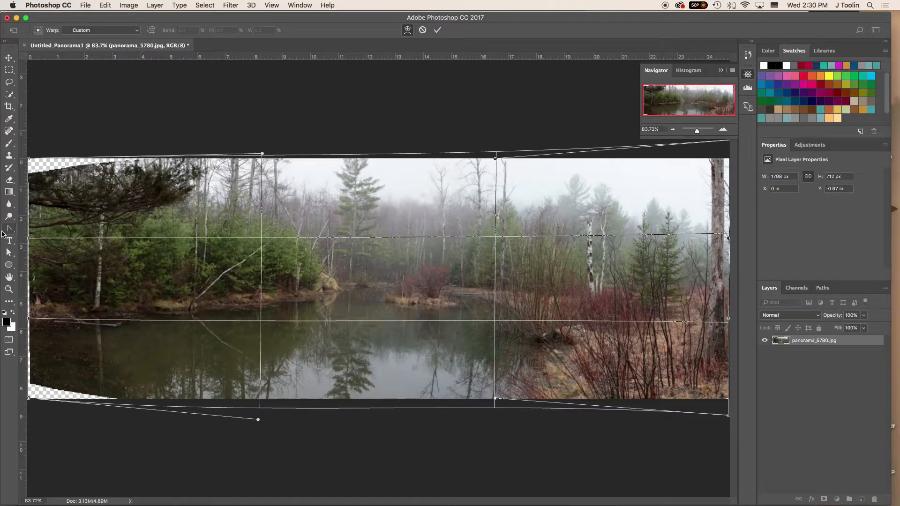
{"action": "key", "text": "Return"}
{"action": "key", "text": "w"}
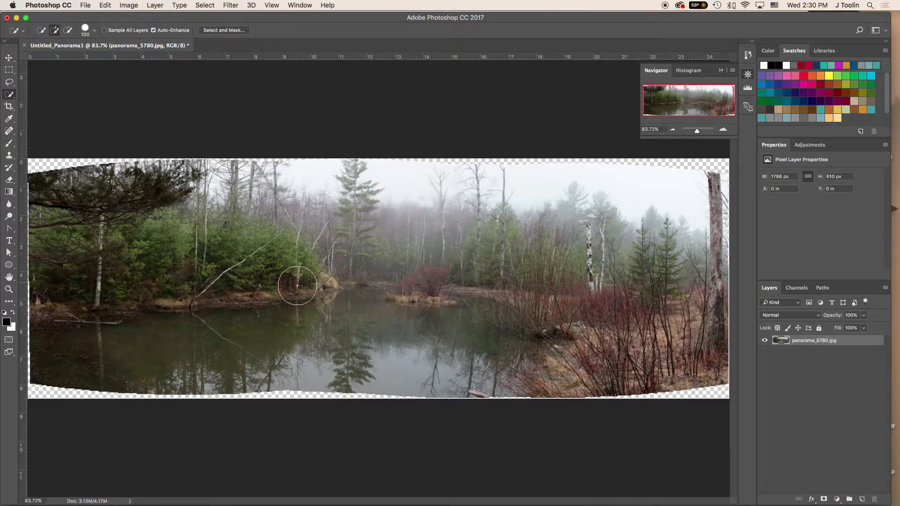
Try cropping the panorama just inside its transparent borders, and undo the crop.
{"action": "left_click", "coordinate": [10, 108]}
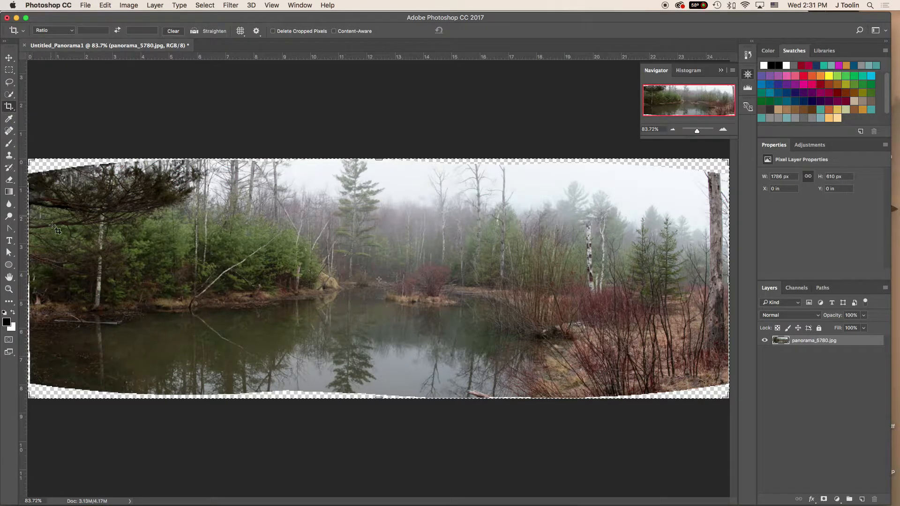
{"action": "left_click_drag", "start_coordinate": [28, 280], "coordinate": [30, 280]}
{"action": "left_click", "coordinate": [29, 279]}
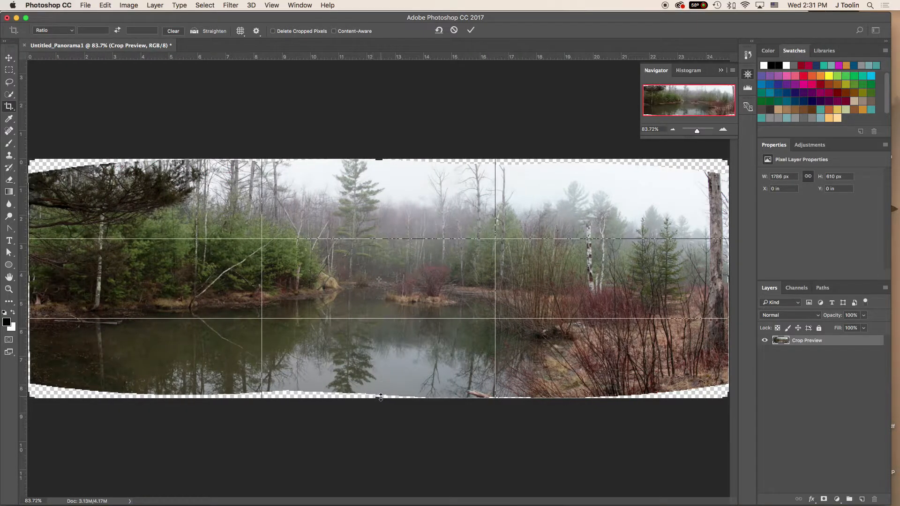
{"action": "left_click_drag", "start_coordinate": [378, 397], "coordinate": [379, 388]}
{"action": "mouse_move", "coordinate": [31, 278]}
{"action": "left_mouse_down"}
{"action": "mouse_move", "coordinate": [70, 281]}
{"action": "mouse_move", "coordinate": [32, 280]}
{"action": "left_mouse_up"}
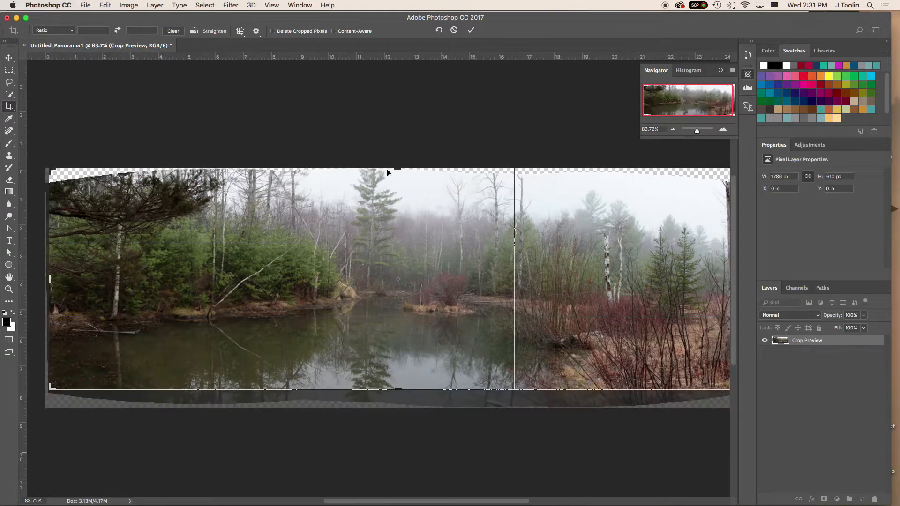
{"action": "left_click_drag", "start_coordinate": [393, 168], "coordinate": [393, 177]}
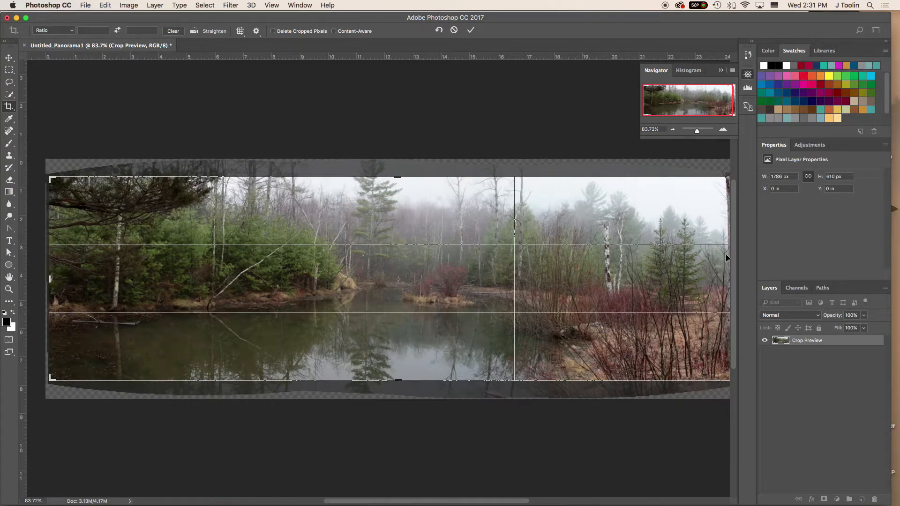
{"action": "key", "text": "Return"}
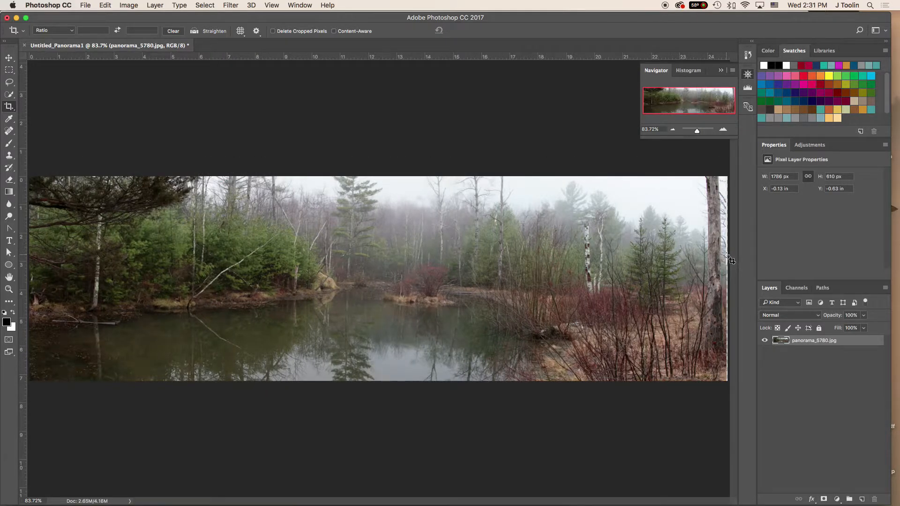
{"action": "key", "text": "super+z"}
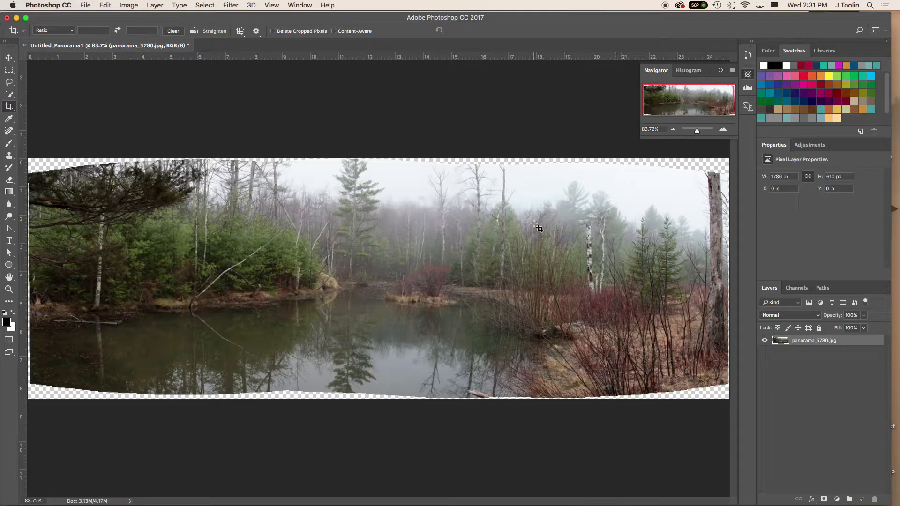
Select the entire photographed area of the panorama with the Quick Selection tool, reducing the brush size to 50.
{"action": "left_click", "coordinate": [9, 94]}
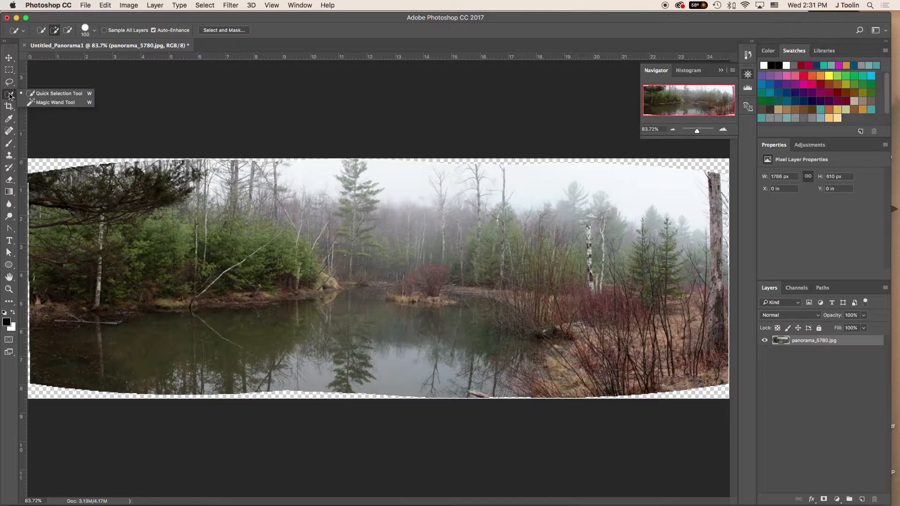
{"action": "left_click", "coordinate": [52, 94]}
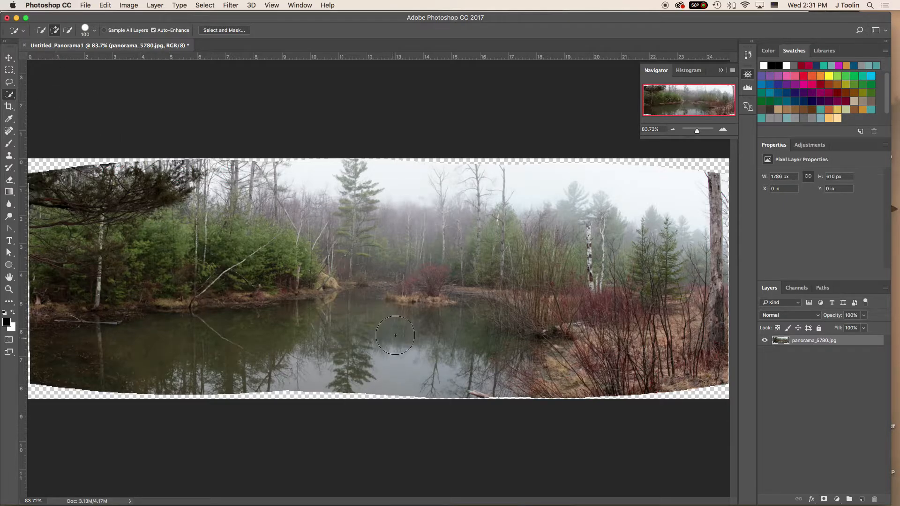
{"action": "mouse_move", "coordinate": [439, 302]}
{"action": "left_mouse_down"}
{"action": "mouse_move", "coordinate": [311, 271]}
{"action": "mouse_move", "coordinate": [297, 257]}
{"action": "mouse_move", "coordinate": [490, 261]}
{"action": "left_mouse_up"}
{"action": "mouse_move", "coordinate": [643, 274]}
{"action": "left_mouse_down"}
{"action": "mouse_move", "coordinate": [647, 312]}
{"action": "mouse_move", "coordinate": [657, 271]}
{"action": "mouse_move", "coordinate": [628, 274]}
{"action": "left_mouse_up"}
{"action": "mouse_move", "coordinate": [192, 255]}
{"action": "left_mouse_down"}
{"action": "mouse_move", "coordinate": [217, 292]}
{"action": "mouse_move", "coordinate": [213, 307]}
{"action": "mouse_move", "coordinate": [281, 324]}
{"action": "mouse_move", "coordinate": [196, 321]}
{"action": "left_mouse_up"}
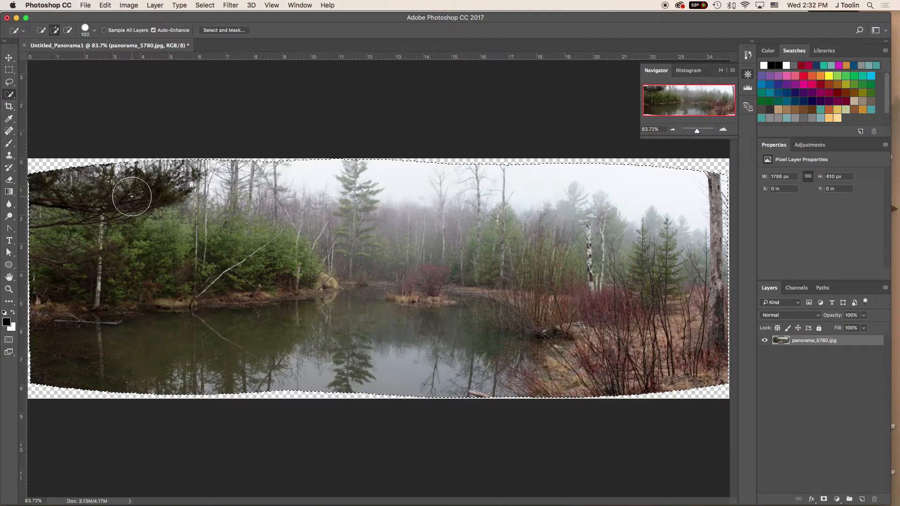
{"action": "key", "text": "bracketleft"}
{"action": "key", "text": "bracketleft"}
{"action": "key", "text": "bracketleft"}
{"action": "key", "text": "bracketleft"}
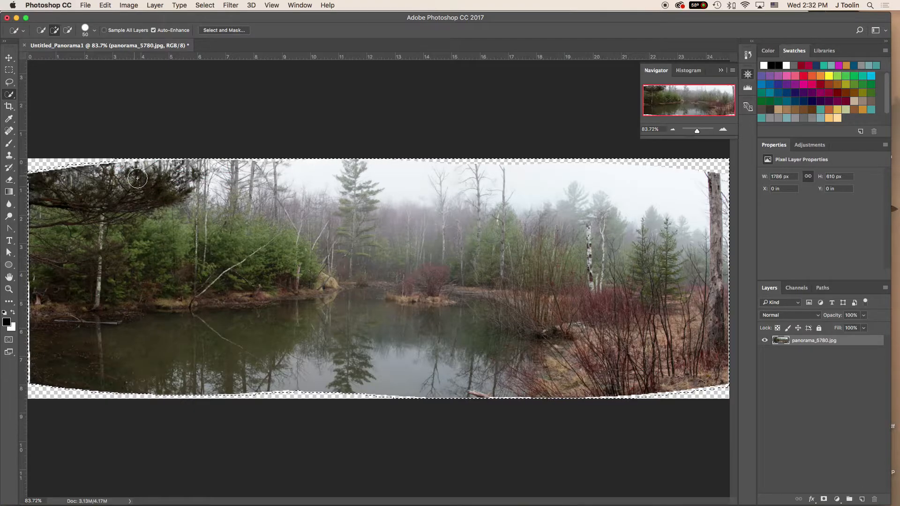
{"action": "mouse_move", "coordinate": [137, 178]}
{"action": "left_mouse_down"}
{"action": "mouse_move", "coordinate": [147, 195]}
{"action": "mouse_move", "coordinate": [342, 180]}
{"action": "left_mouse_up"}
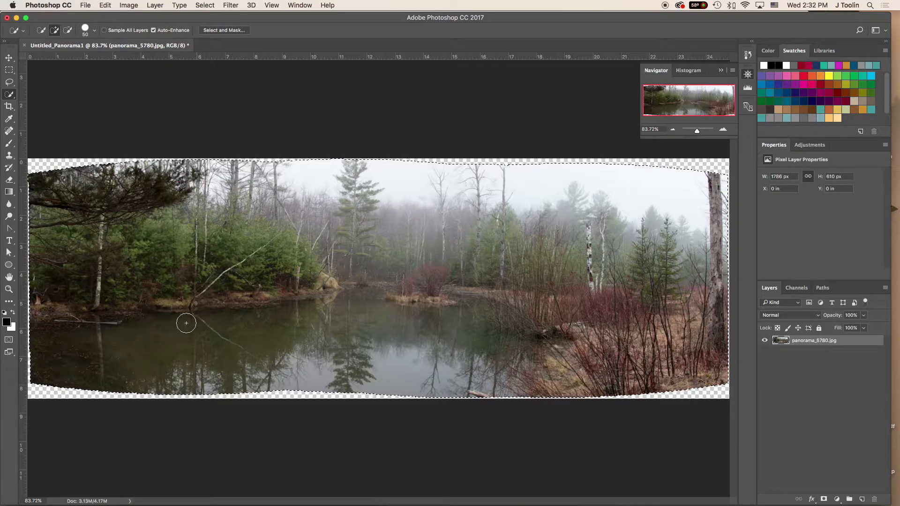
Invert the selection, fill the transparent borders using Content-Aware with Color Adaptation at 100% opacity, and deselect.
{"action": "left_click", "coordinate": [204, 5]}
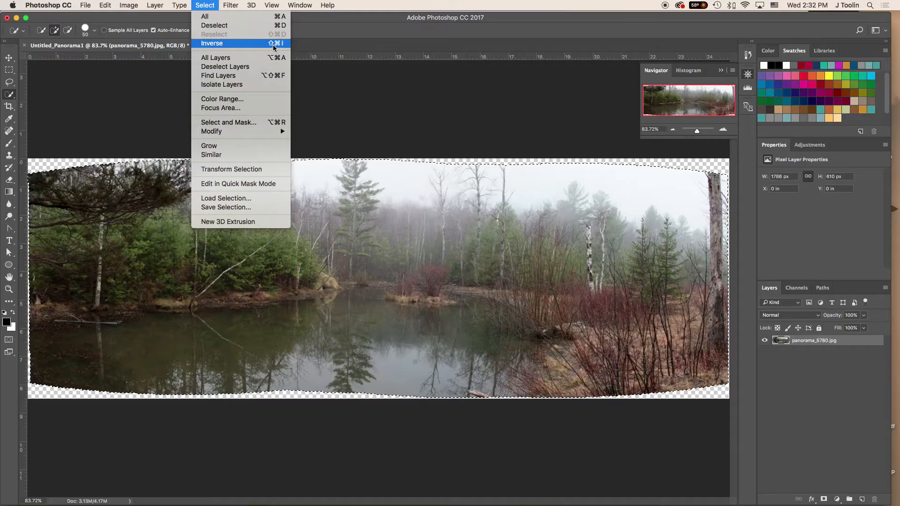
{"action": "left_click", "coordinate": [276, 45]}
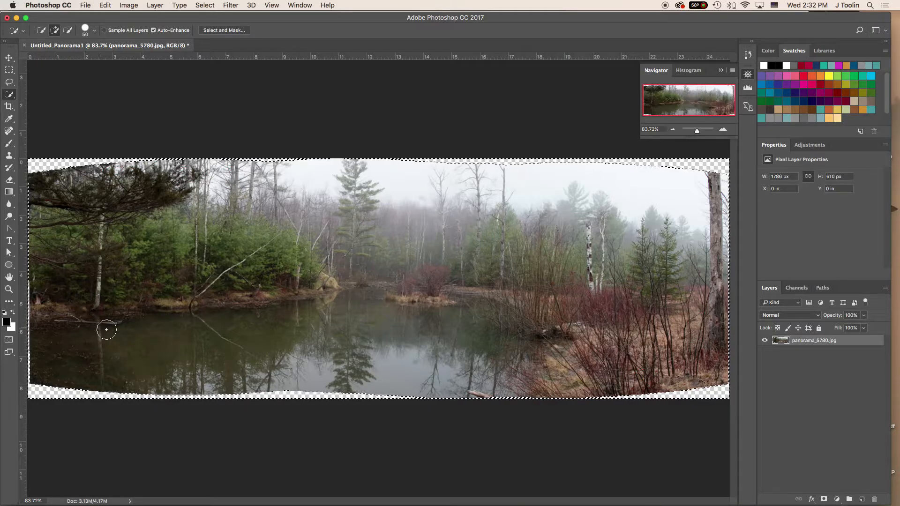
{"action": "right_click", "coordinate": [45, 170]}
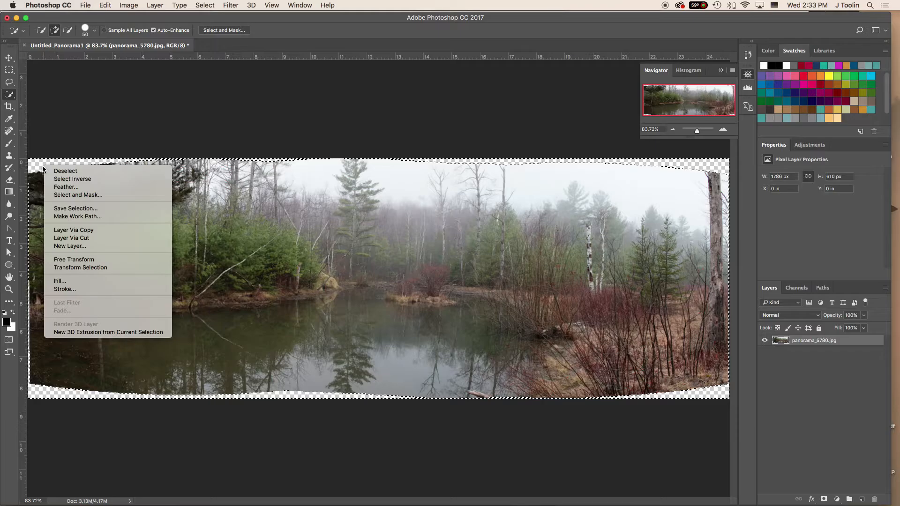
{"action": "left_click", "coordinate": [71, 283]}
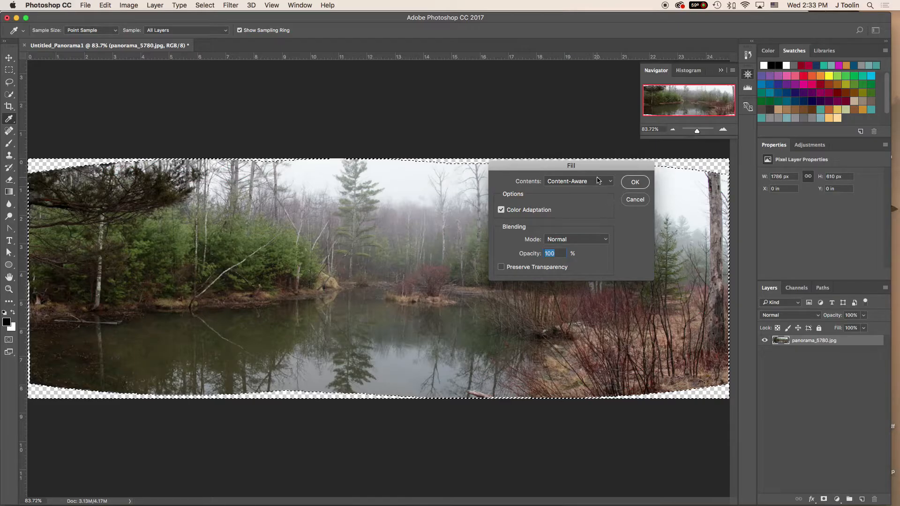
{"action": "left_click", "coordinate": [578, 180]}
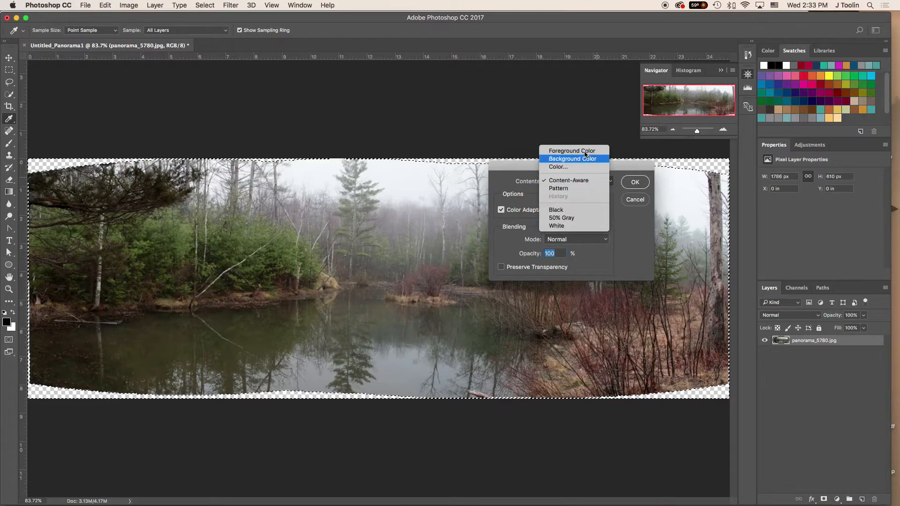
{"action": "left_click", "coordinate": [562, 181]}
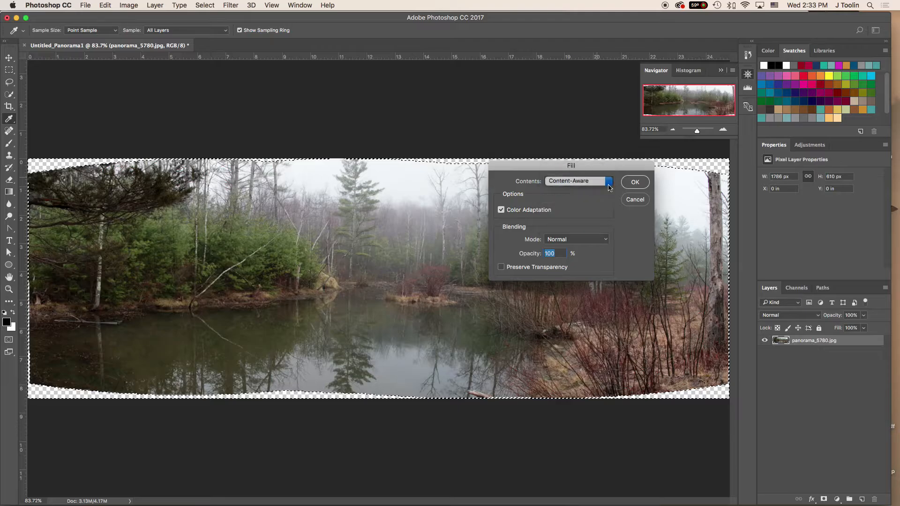
{"action": "left_click", "coordinate": [642, 182]}
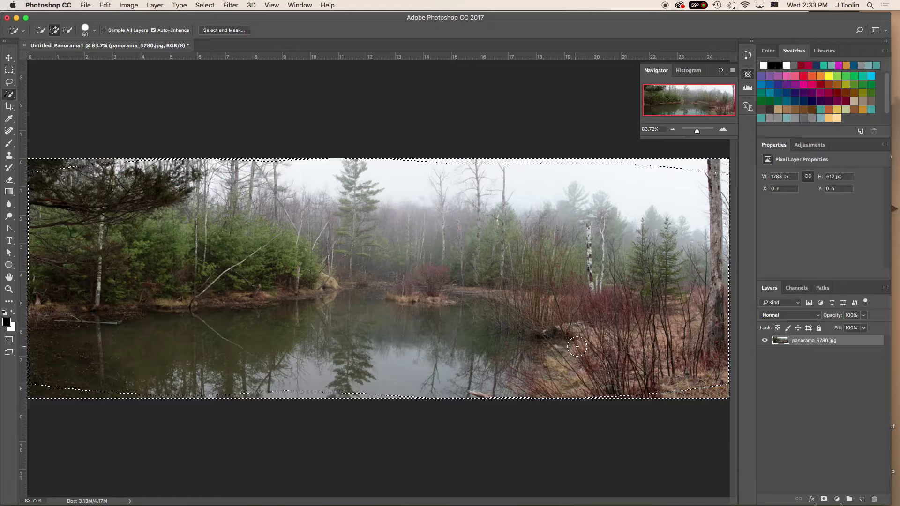
{"action": "key", "text": "super+d"}
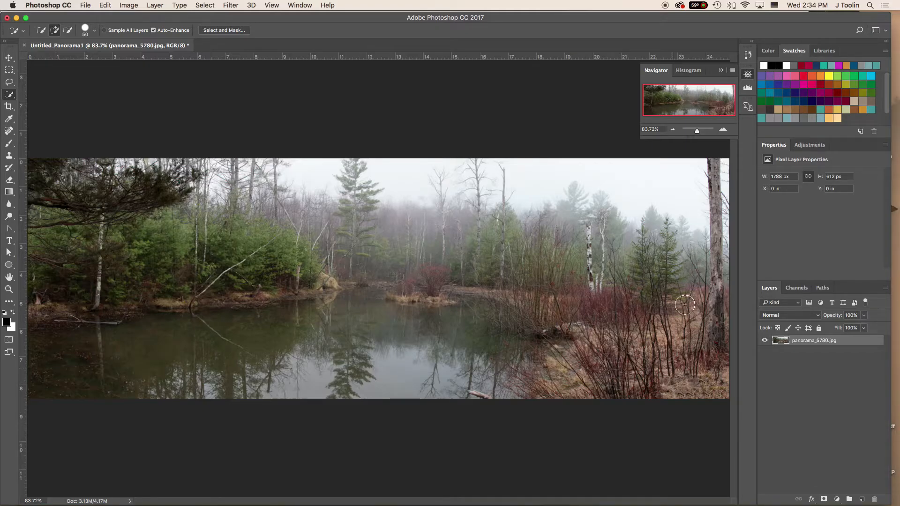
Float the toolbox over the canvas and activate the Clone Stamp tool for retouching the tall trunk at the panorama's right end.
{"action": "left_click", "coordinate": [715, 182], "text": "super"}
{"action": "mouse_move", "coordinate": [715, 182]}
{"action": "left_mouse_down"}
{"action": "mouse_move", "coordinate": [740, 202]}
{"action": "mouse_move", "coordinate": [674, 271]}
{"action": "left_mouse_up"}
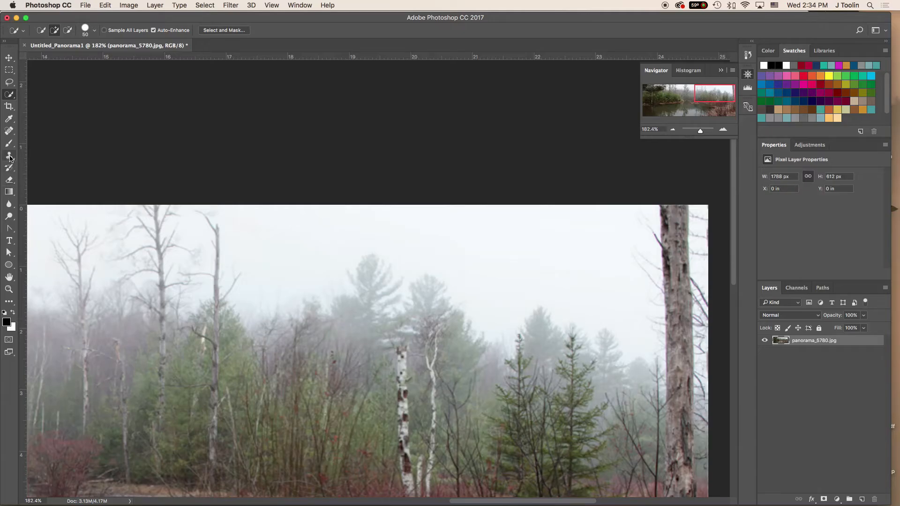
{"action": "left_click_drag", "start_coordinate": [9, 48], "coordinate": [50, 79]}
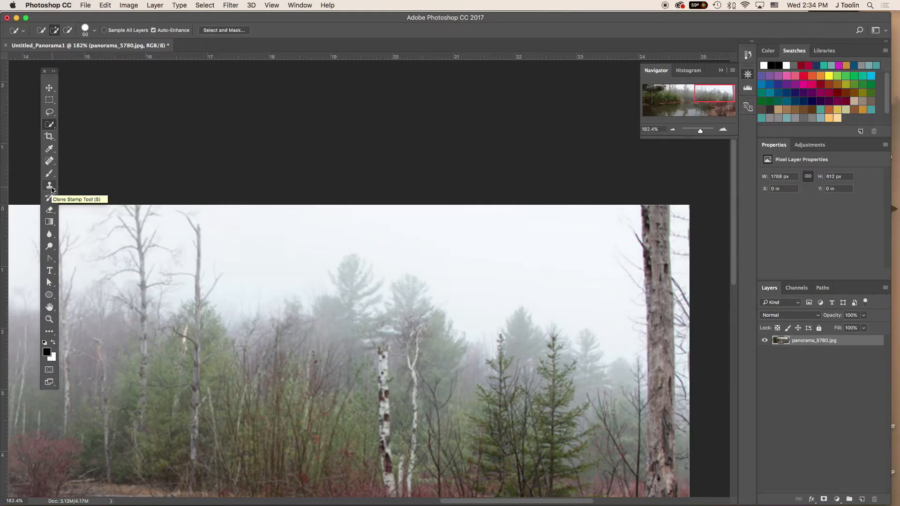
{"action": "left_click", "coordinate": [50, 187]}
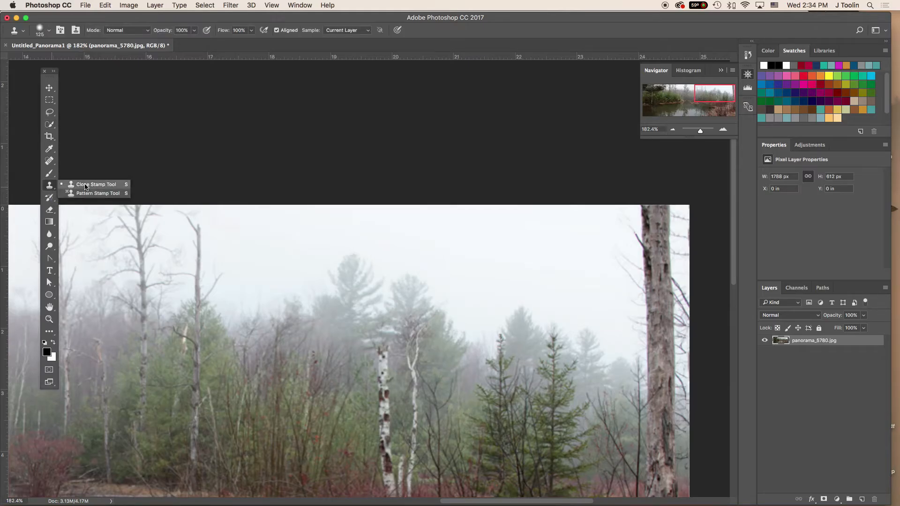
{"action": "left_click", "coordinate": [85, 186]}
Reduce the Clone Stamp brush size to 9 and sample the bark of the tall trunk as the clone source.
{"action": "key", "text": "bracketleft"}
{"action": "key", "text": "bracketleft"}
{"action": "key", "text": "bracketleft"}
{"action": "key", "text": "bracketleft"}
{"action": "key", "text": "bracketleft"}
{"action": "key", "text": "bracketleft"}
{"action": "key", "text": "bracketleft"}
{"action": "key", "text": "bracketleft"}
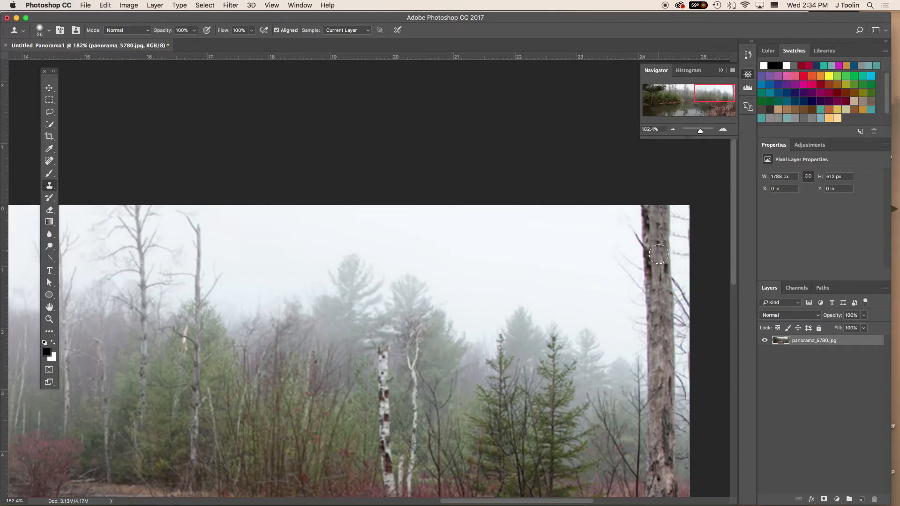
{"action": "key", "text": "bracketleft"}
{"action": "key", "text": "bracketleft"}
{"action": "key", "text": "bracketleft"}
{"action": "key", "text": "alt"}
{"action": "left_click", "coordinate": [660, 306], "text": "alt"}
Examine the filled areas along the panorama's lower and left edges for flaws, finishing with the whole image in view.
{"action": "left_click_drag", "start_coordinate": [550, 332], "coordinate": [510, 199]}
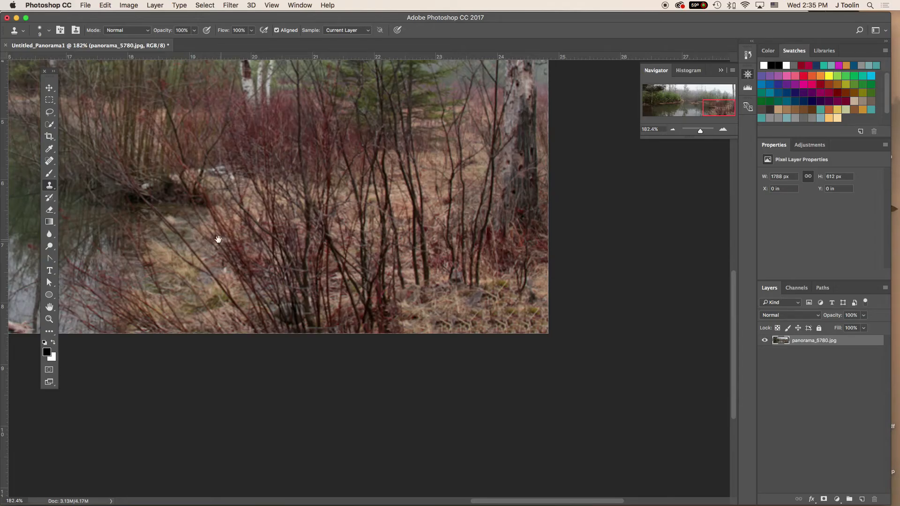
{"action": "mouse_move", "coordinate": [195, 246]}
{"action": "left_mouse_down"}
{"action": "mouse_move", "coordinate": [234, 256]}
{"action": "mouse_move", "coordinate": [604, 267]}
{"action": "left_mouse_up"}
{"action": "left_click_drag", "start_coordinate": [249, 293], "coordinate": [713, 257]}
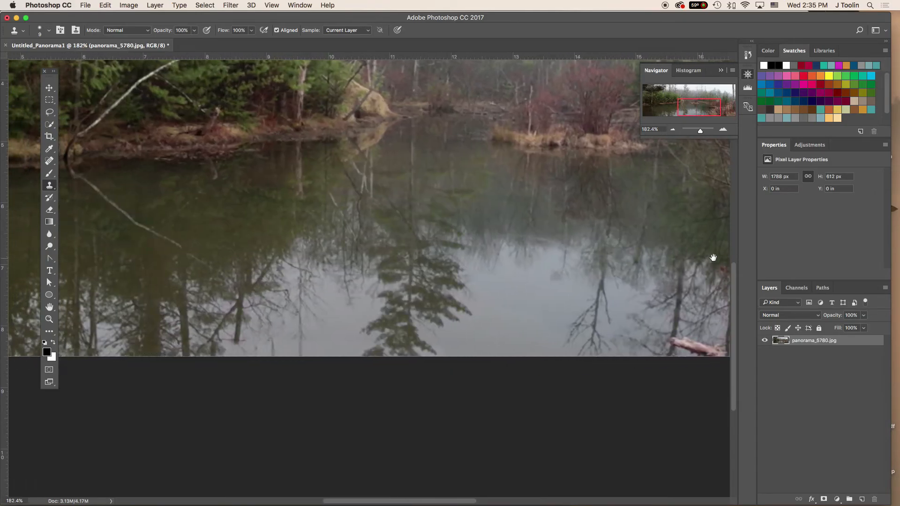
{"action": "left_click_drag", "start_coordinate": [423, 187], "coordinate": [361, 399]}
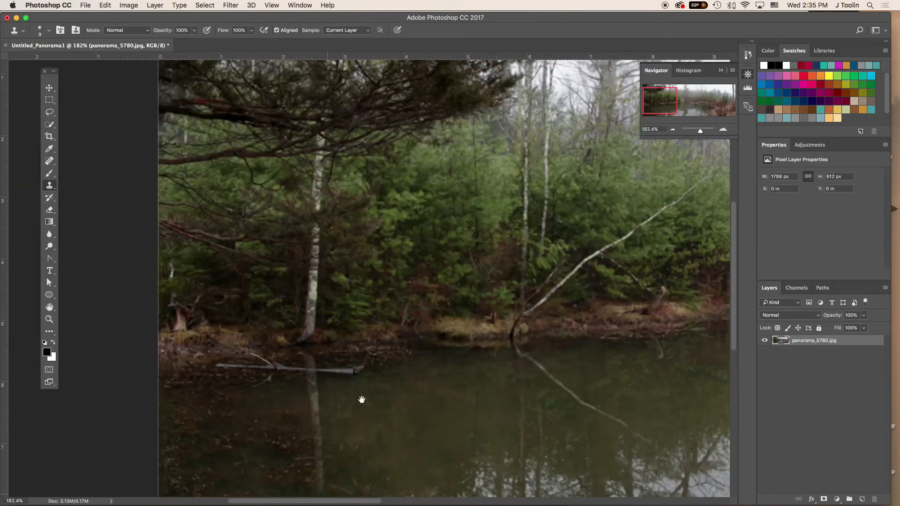
{"action": "left_click_drag", "start_coordinate": [350, 210], "coordinate": [305, 270]}
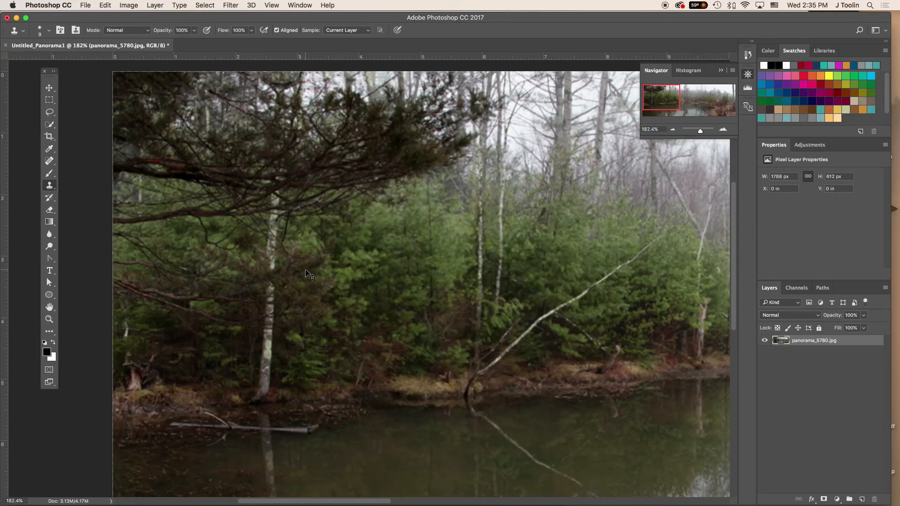
{"action": "key", "text": "super+0"}
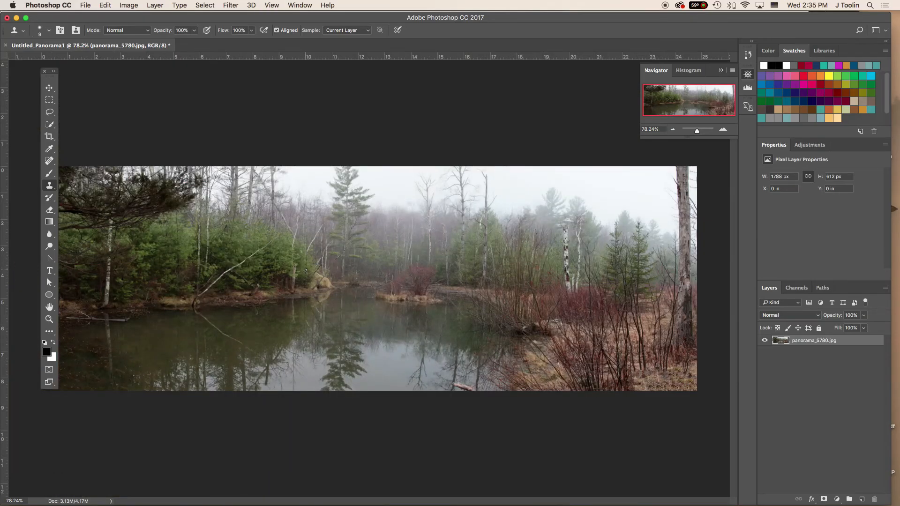